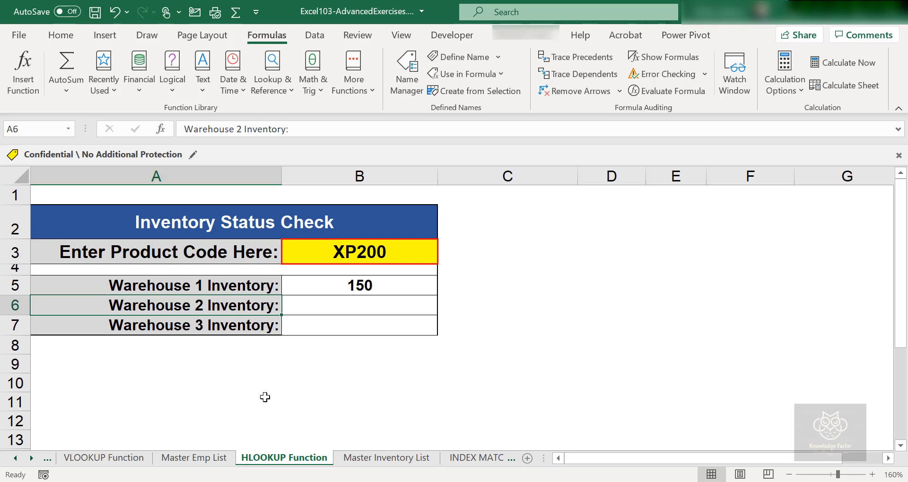
Compare the Inventory Status Check cells with the XP200 column and Warehouse 1 row on the Master Inventory List sheet
left_click(384, 464)
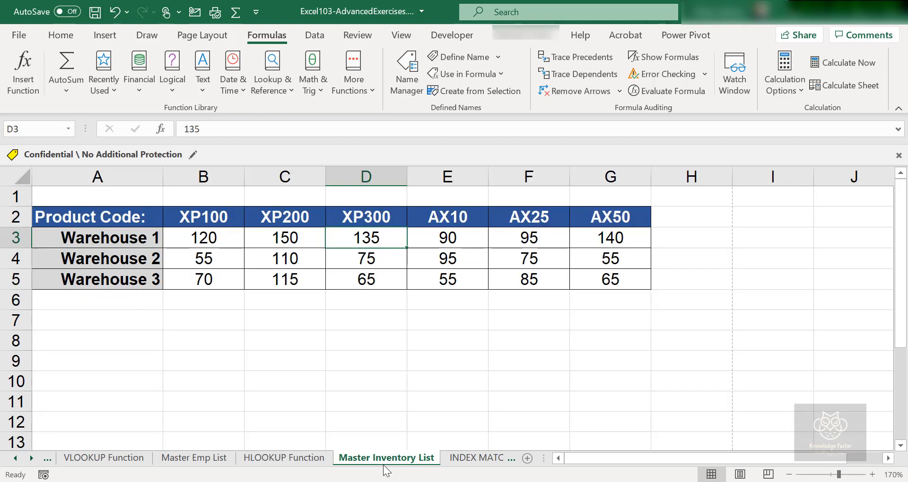
left_click(290, 458)
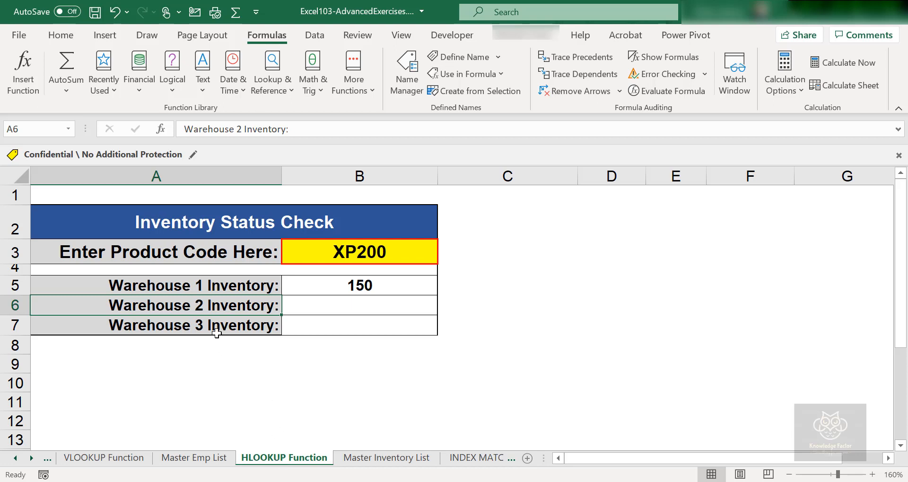
left_click(383, 256)
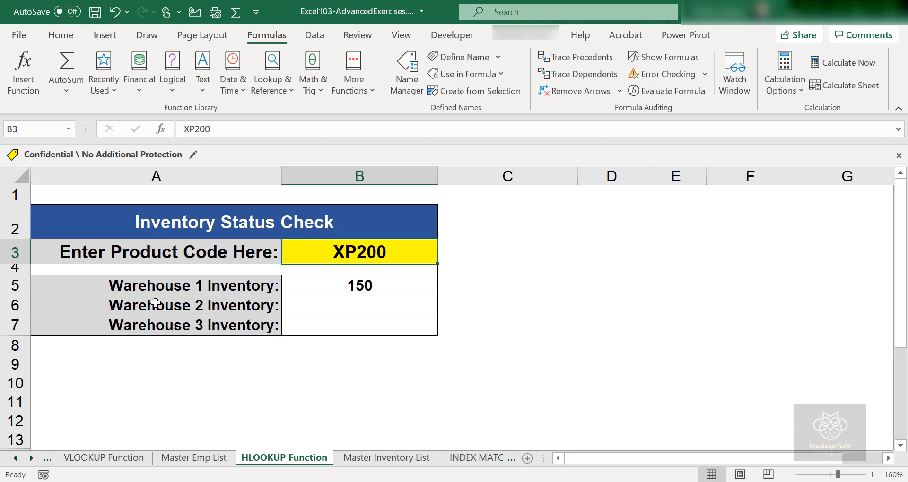
left_click_drag(146, 290, 143, 326)
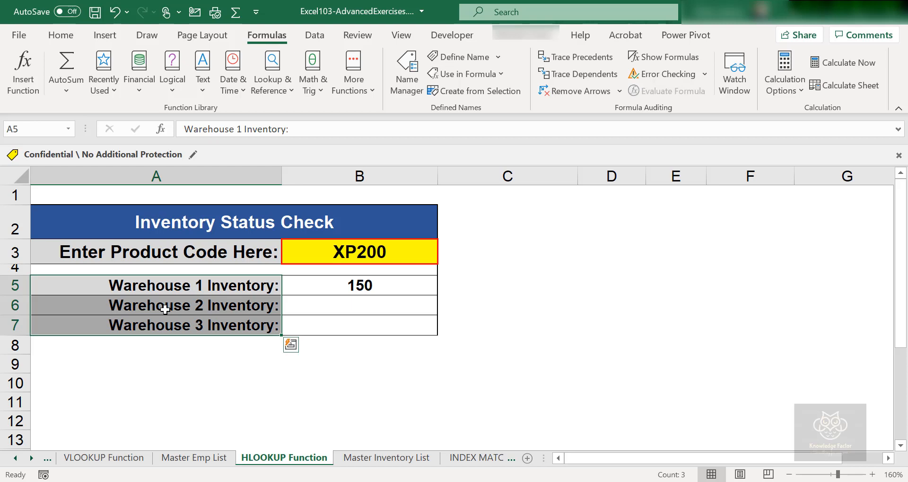
left_click(345, 286)
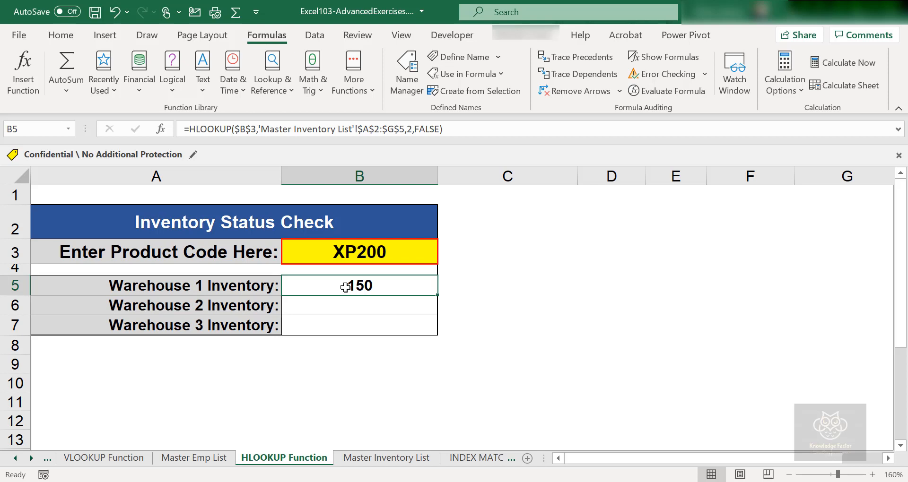
left_click(396, 462)
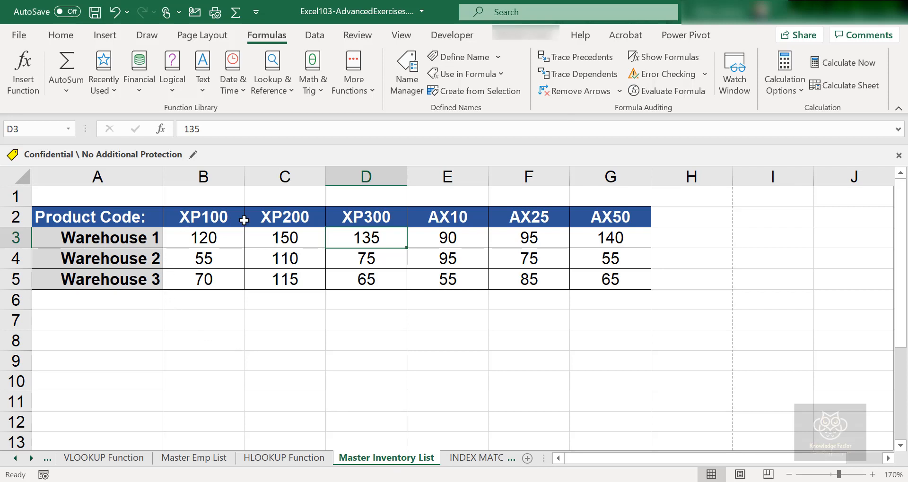
left_click(287, 221)
left_click(91, 247)
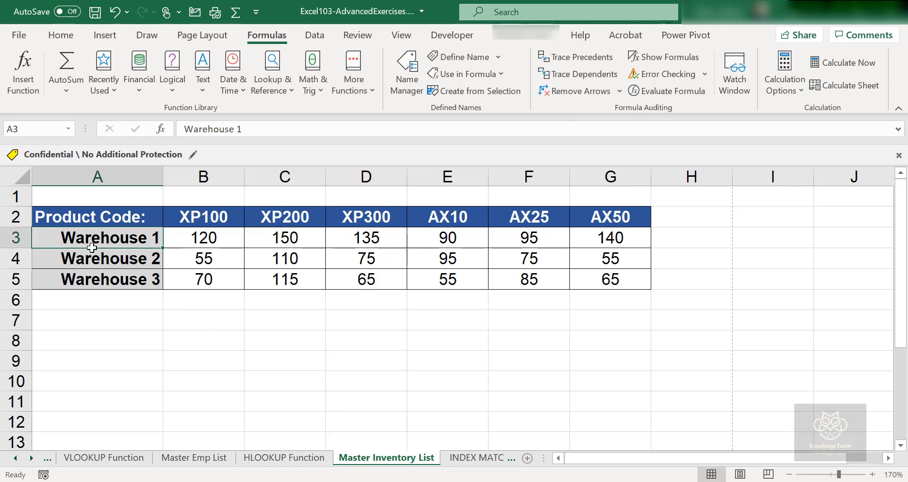
left_click(285, 239)
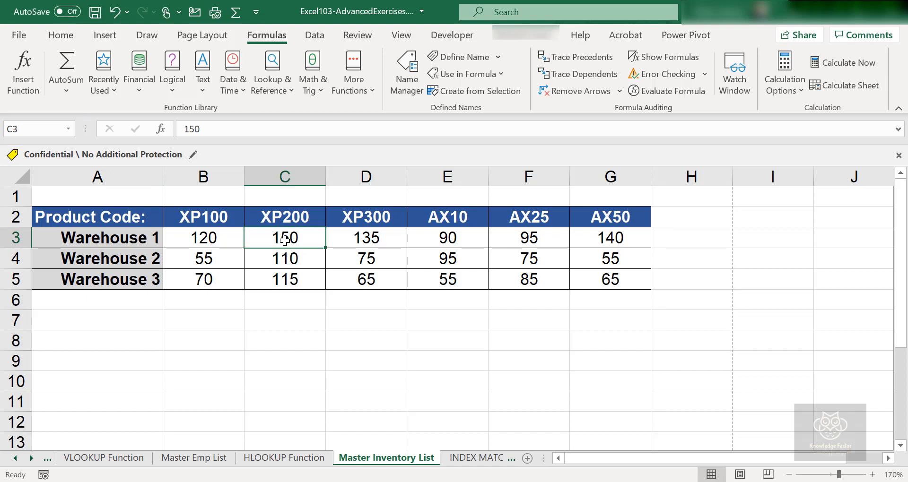
left_click(282, 459)
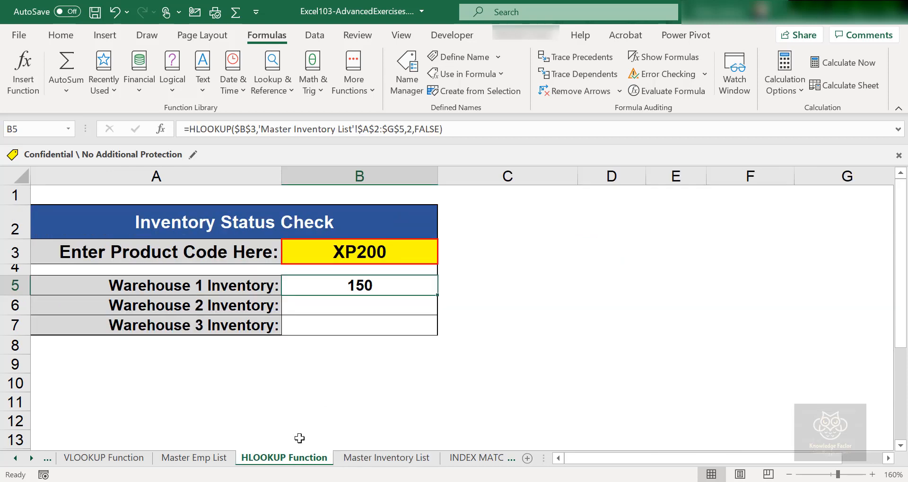
Locate the product code from B3 in the Master Inventory List header row and inspect the Warehouse 1 Inventory formula in B5
left_click(366, 252)
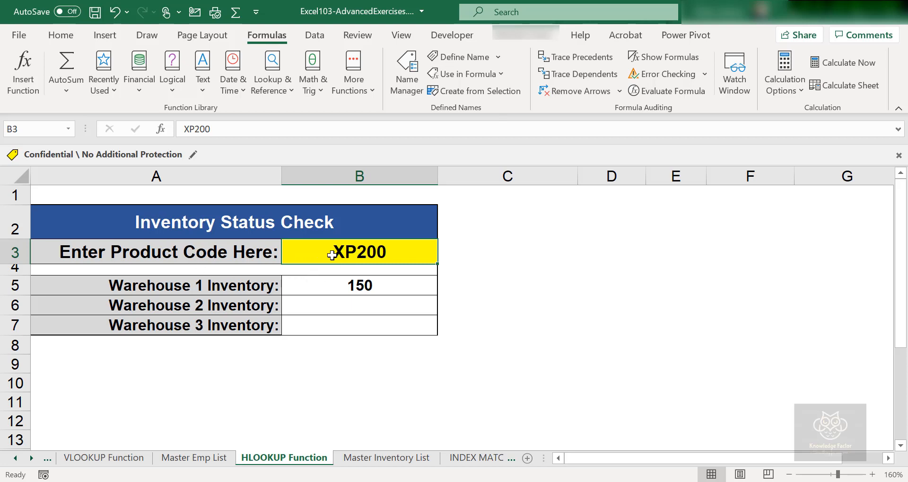
left_click(376, 464)
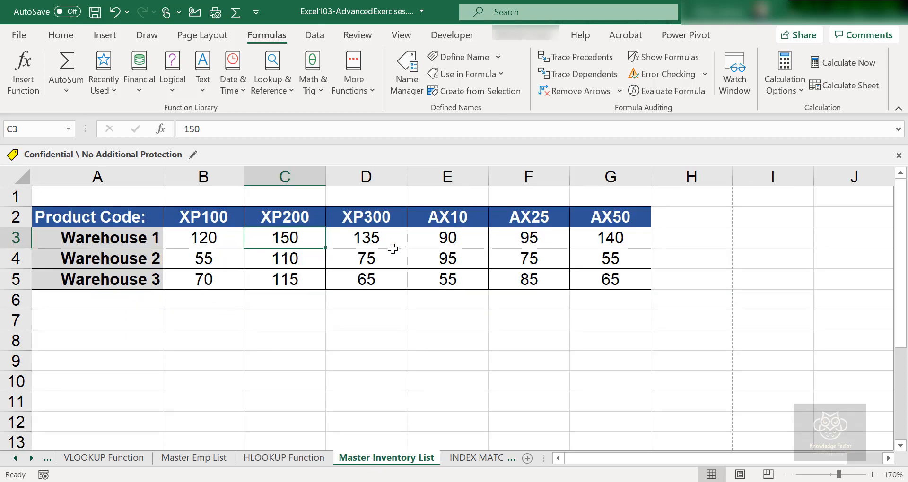
left_click(290, 218)
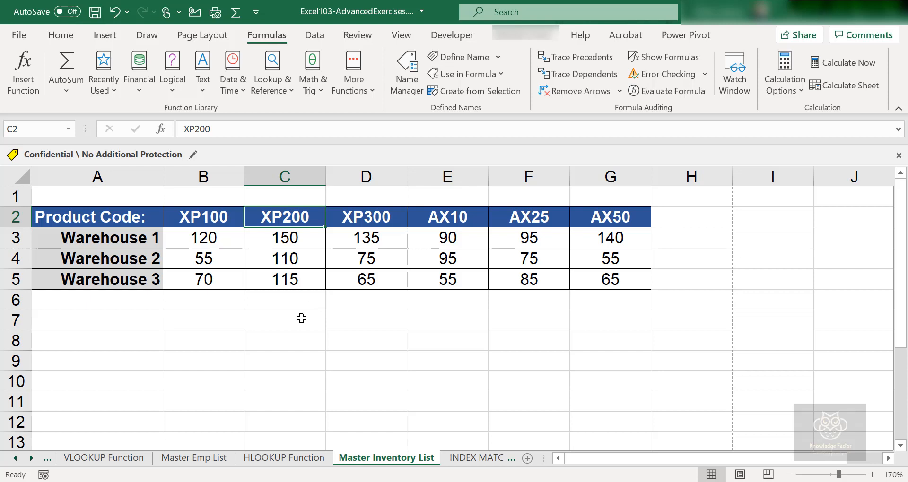
key("ctrl+Page_Up")
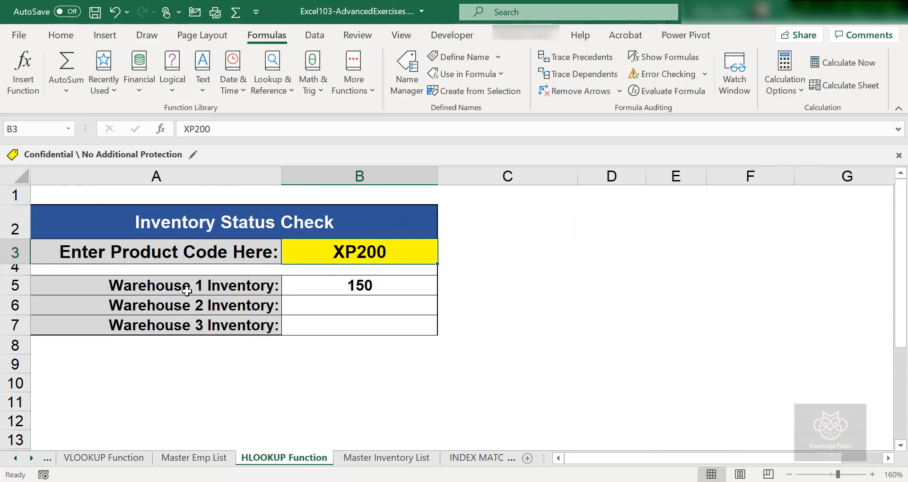
left_click(223, 287)
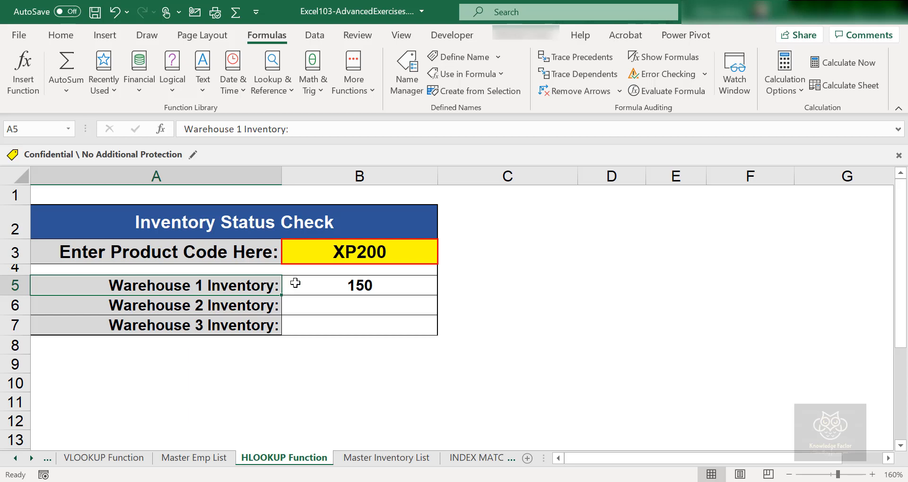
left_click(342, 286)
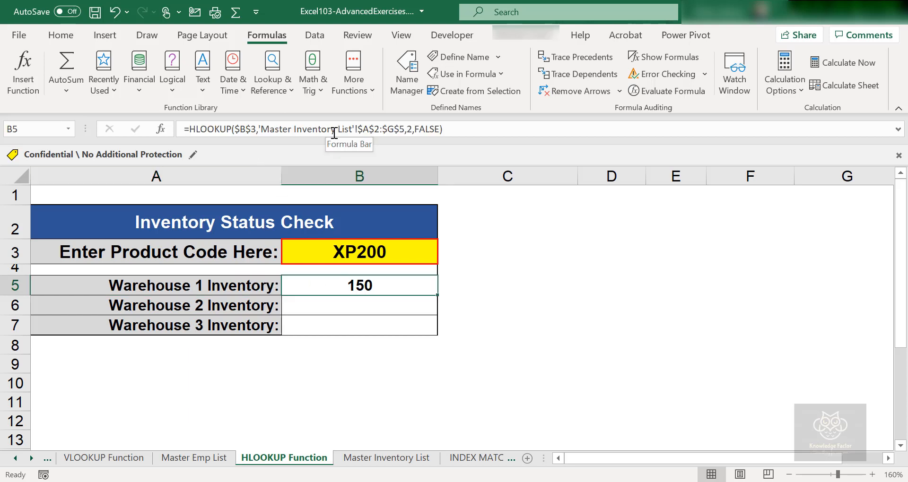
Start an HLOOKUP formula in B6 for Warehouse 2 Inventory and open its function arguments
key("Down")
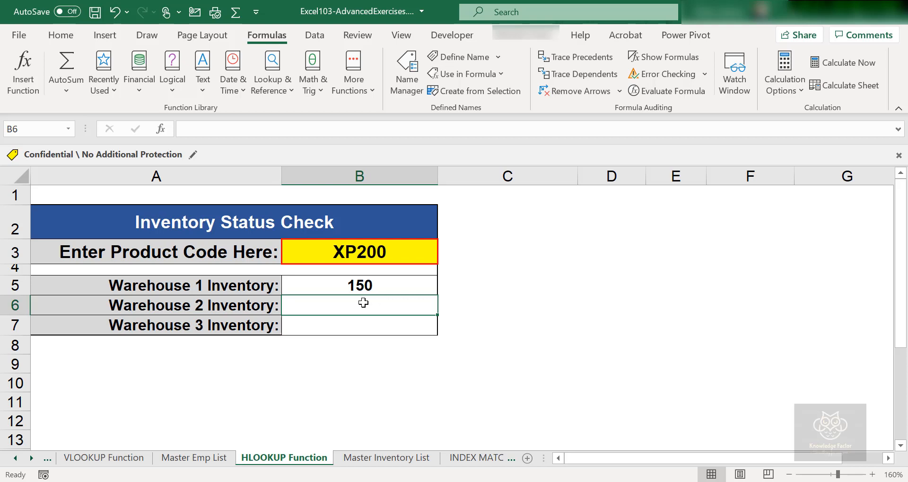
left_click(201, 303)
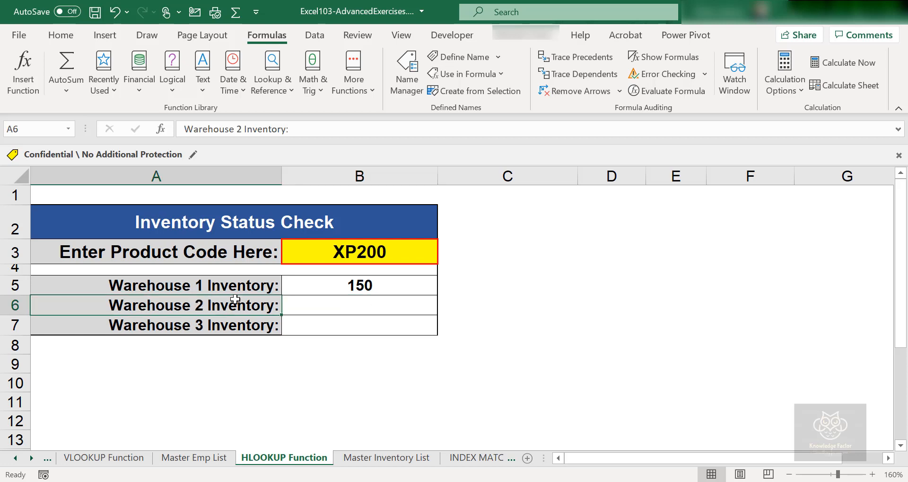
left_click(354, 299)
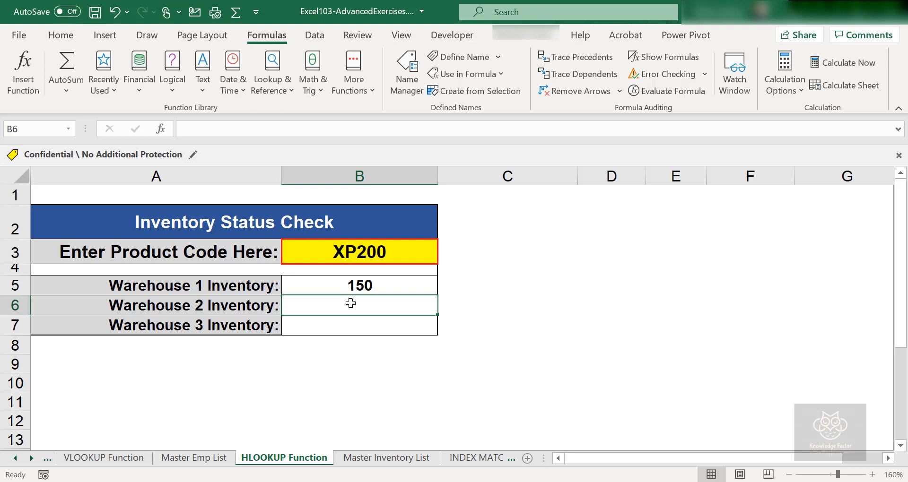
left_click(27, 129)
left_click(366, 300)
type("=HI")
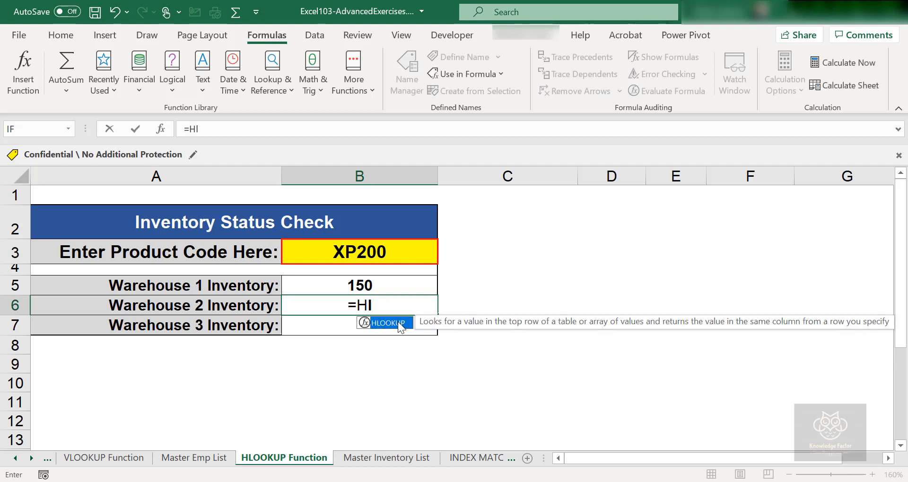
double_click(398, 322)
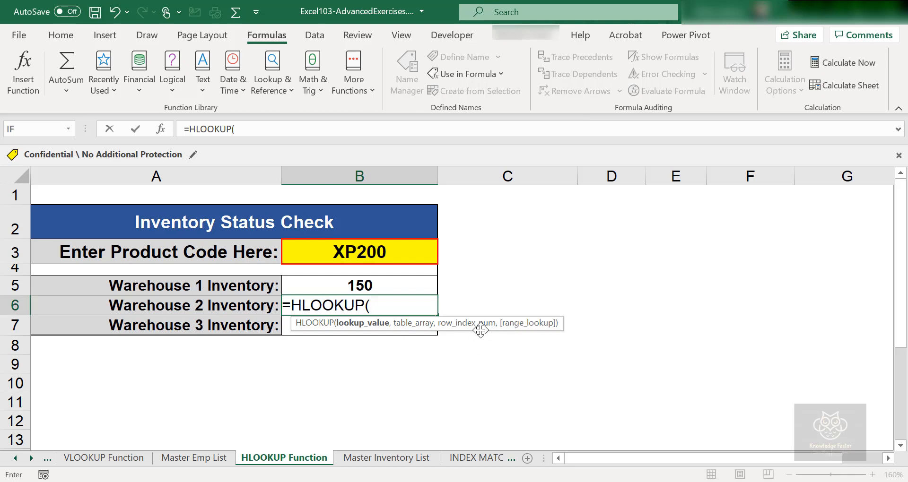
left_click(161, 129)
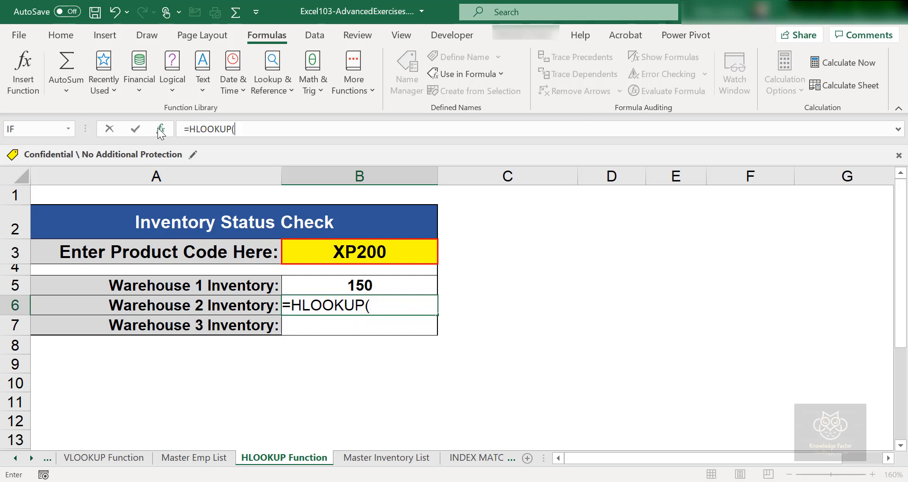
Set the HLOOKUP lookup value to the product code cell as the absolute reference $B$3
mouse_move(586, 200)
left_mouse_down()
mouse_move(599, 197)
mouse_move(588, 190)
left_mouse_up()
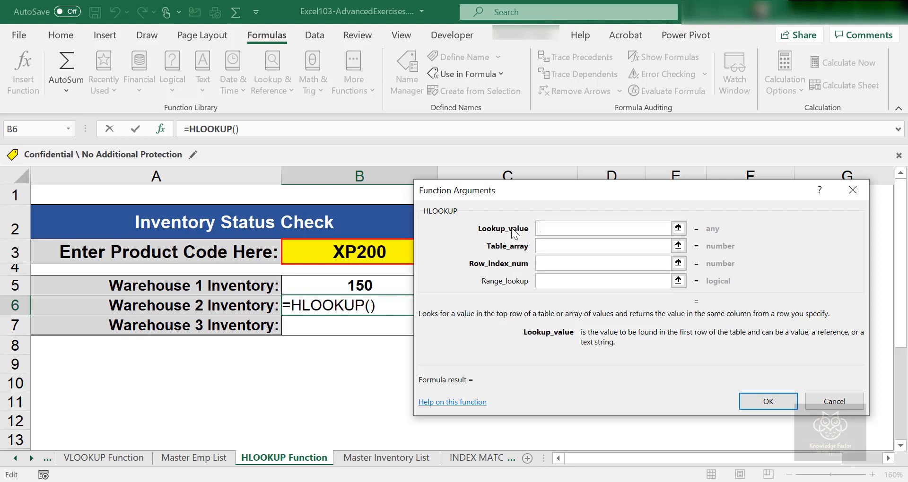
left_click(360, 254)
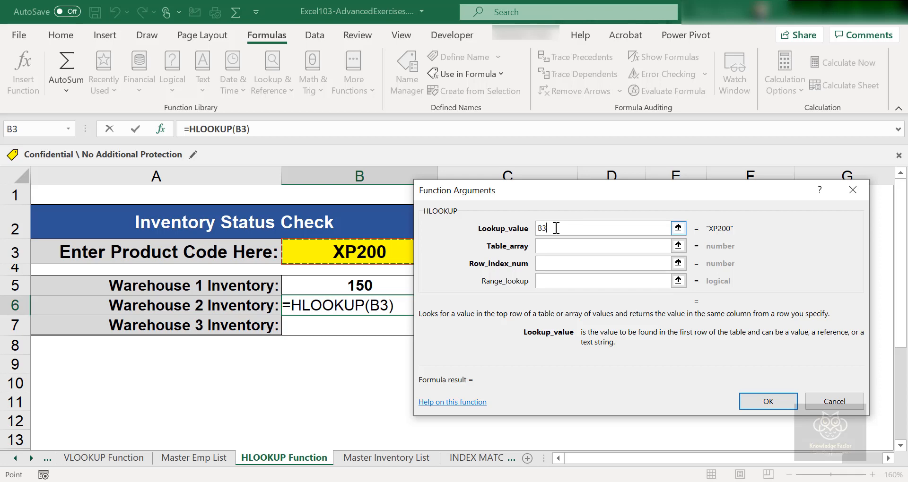
key("F4")
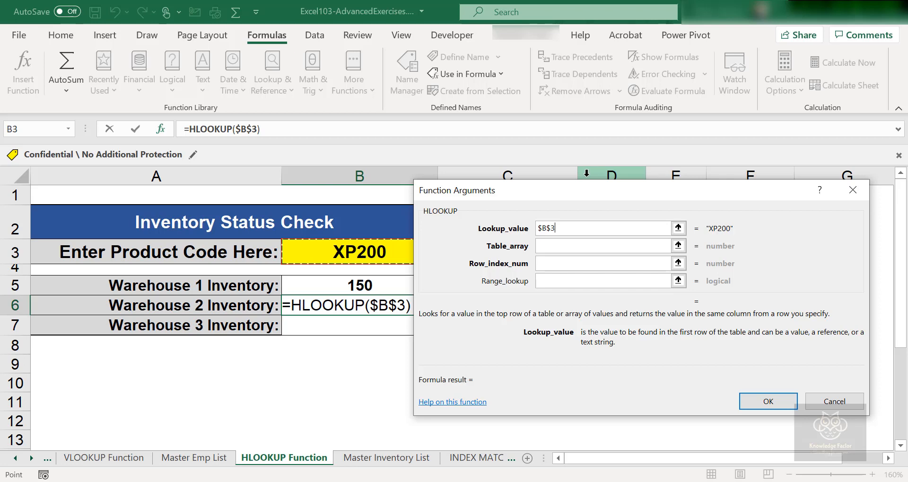
Set the table array to the whole product table on the Master Inventory List sheet as the absolute range $A$2:$G$5
left_click(574, 246)
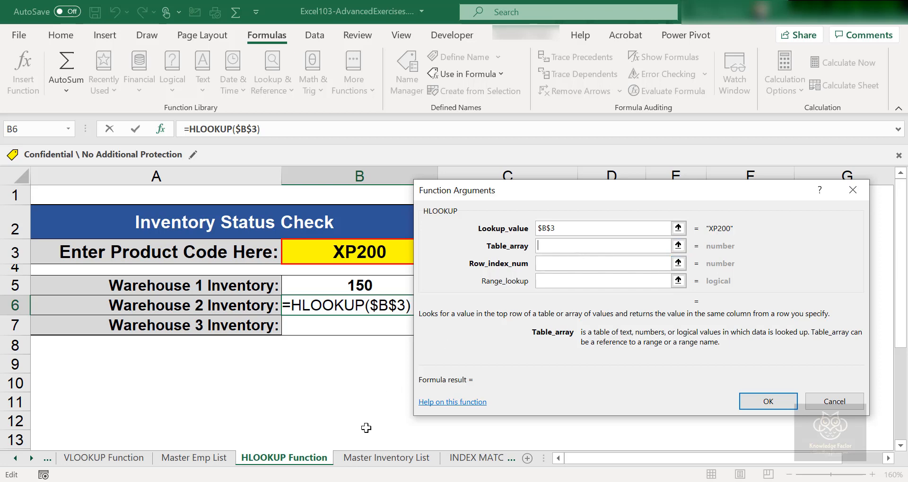
left_click(380, 461)
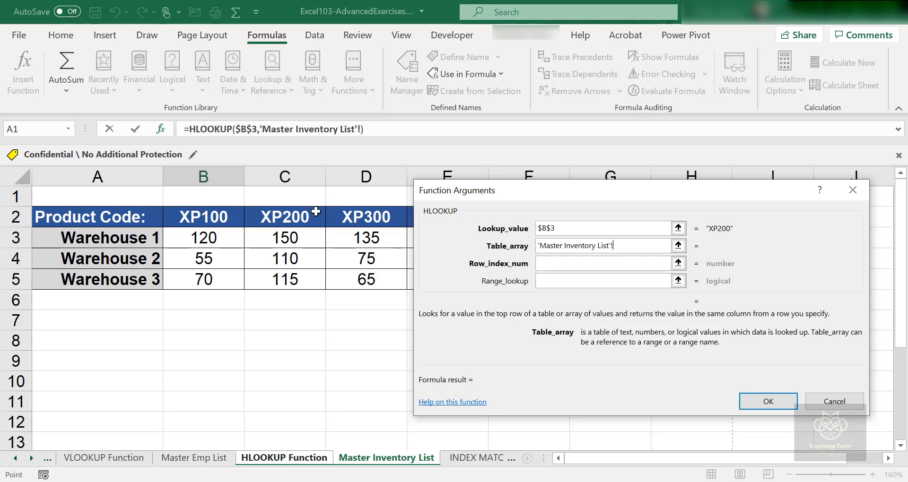
left_click_drag(500, 189, 416, 310)
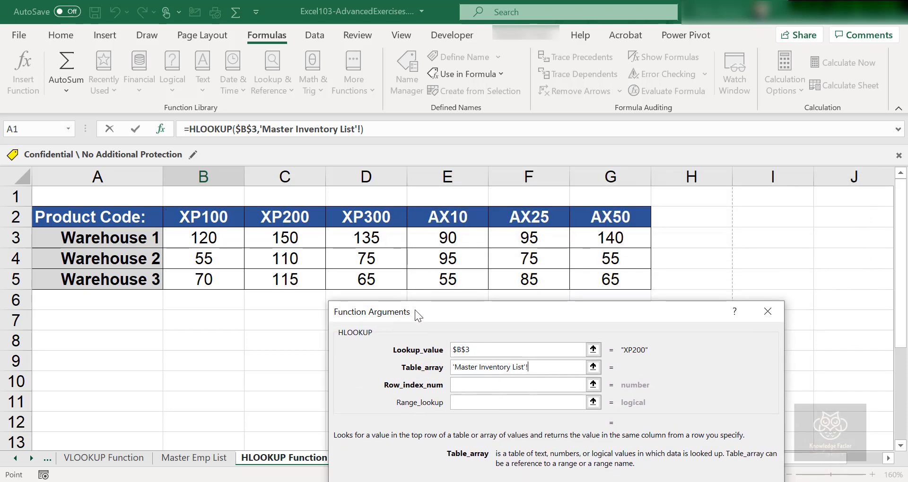
left_click_drag(74, 215, 601, 273)
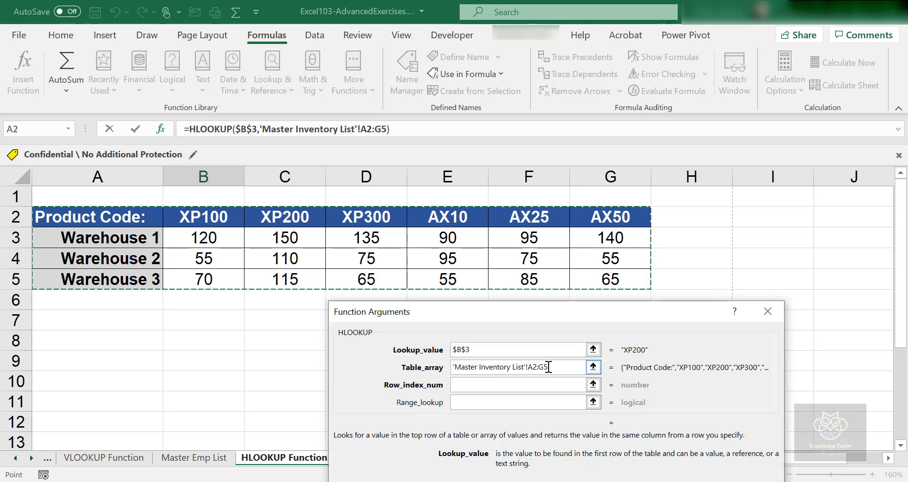
left_click_drag(548, 367, 530, 364)
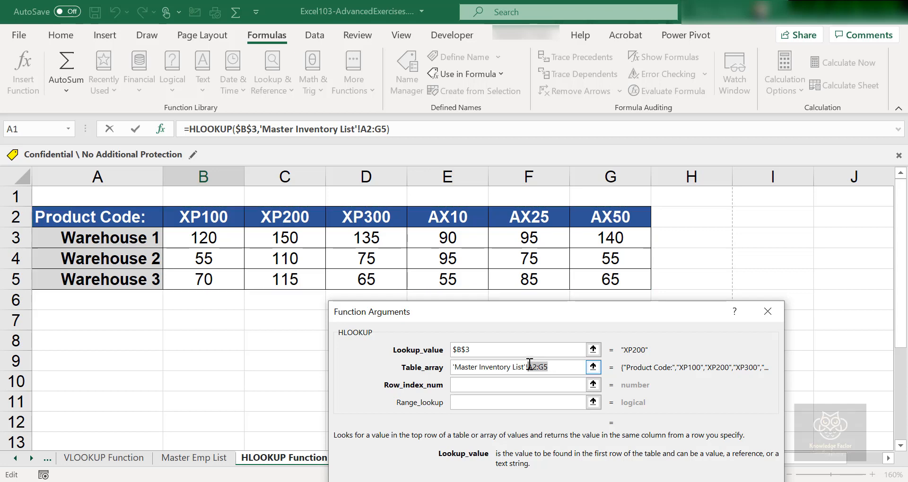
left_click(551, 385)
key("F4")
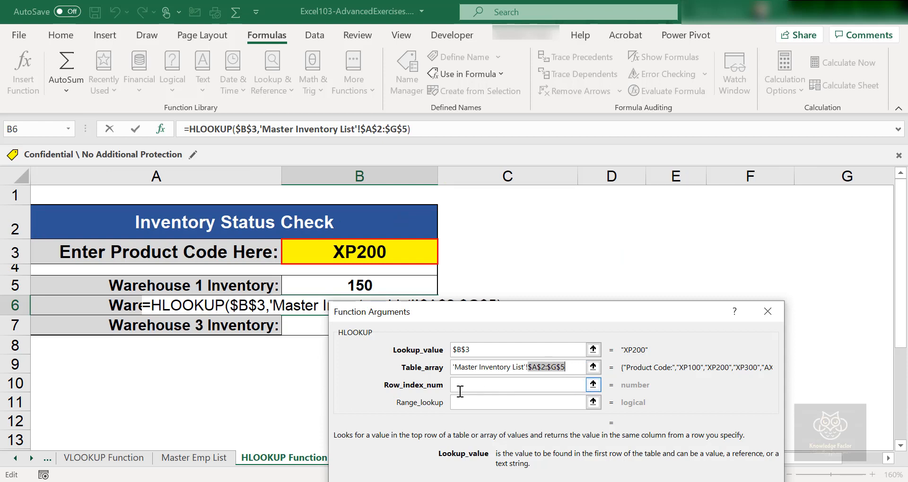
Set the HLOOKUP row index number to 3, clearing the stray sheet reference, and activate the Range_lookup argument
left_click(475, 386)
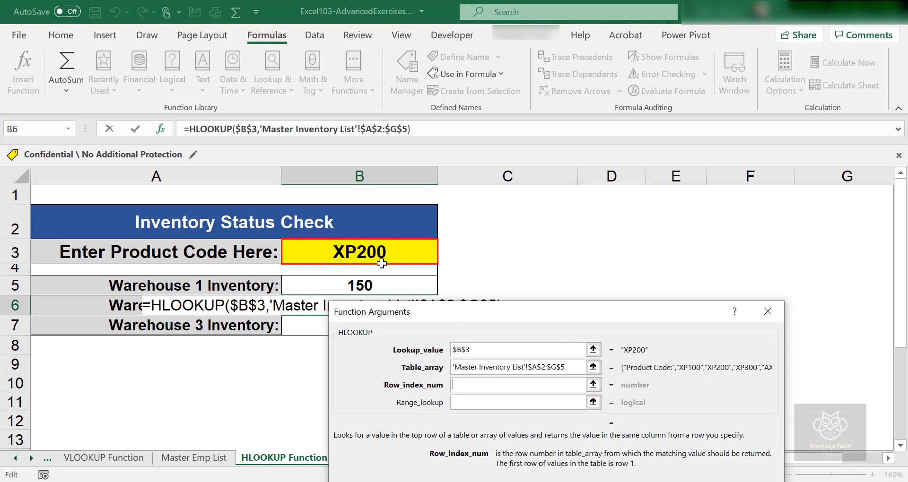
left_click_drag(467, 316, 557, 153)
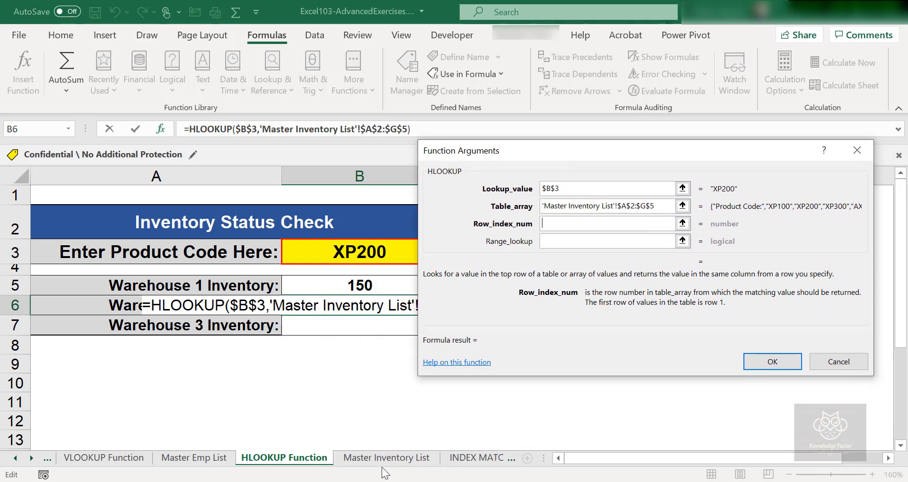
left_click(387, 457)
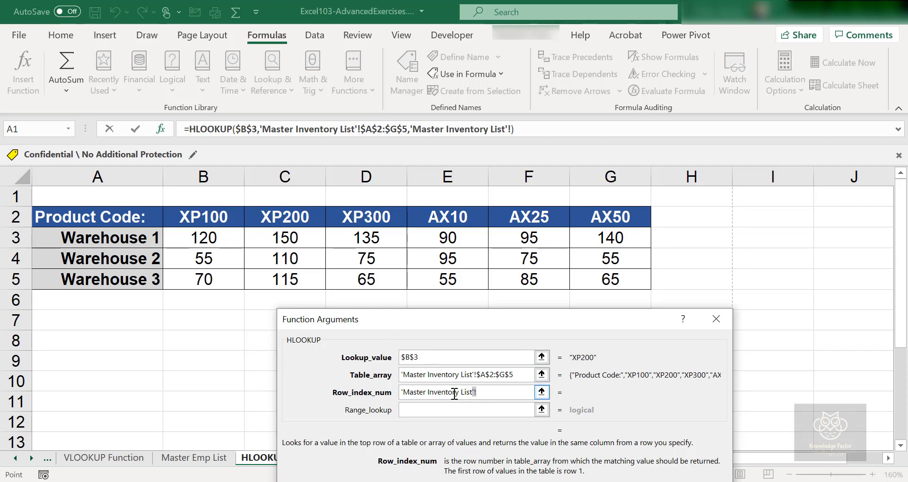
left_click_drag(474, 392, 319, 388)
key("BackSpace")
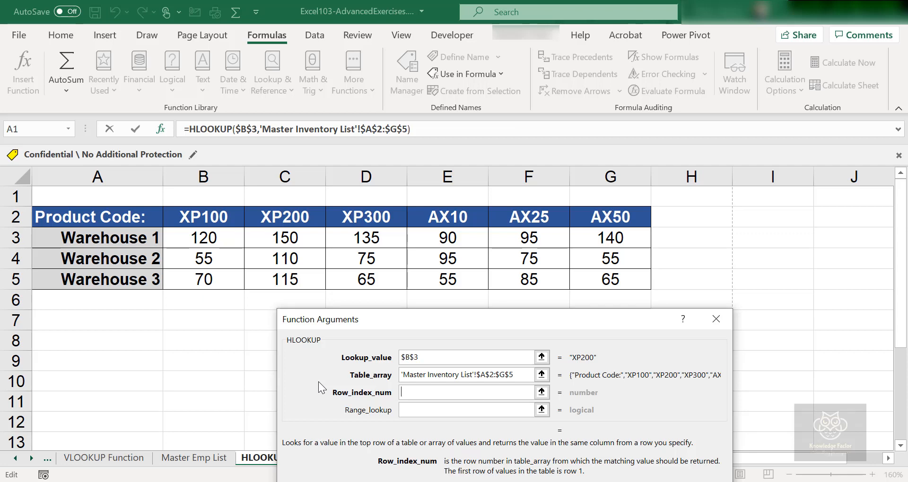
type("3")
left_click(450, 411)
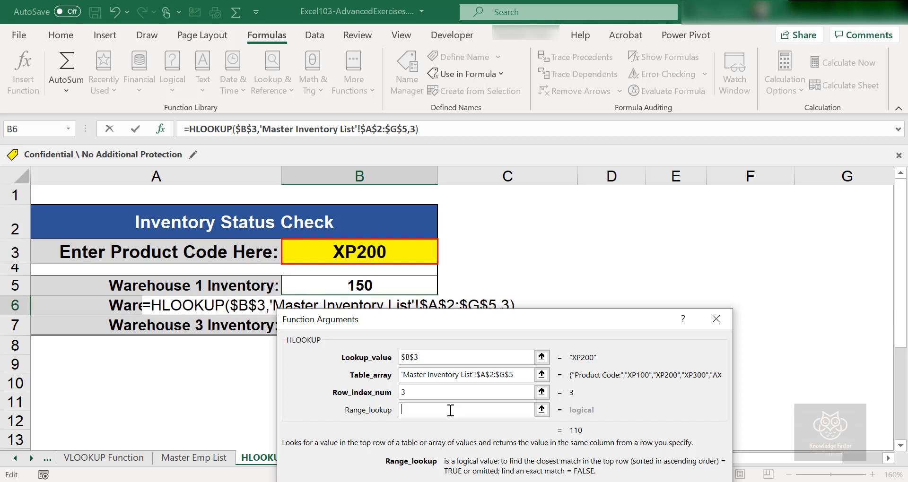
Set the HLOOKUP range lookup to false for an exact match and confirm the Warehouse 2 formula
type("fal")
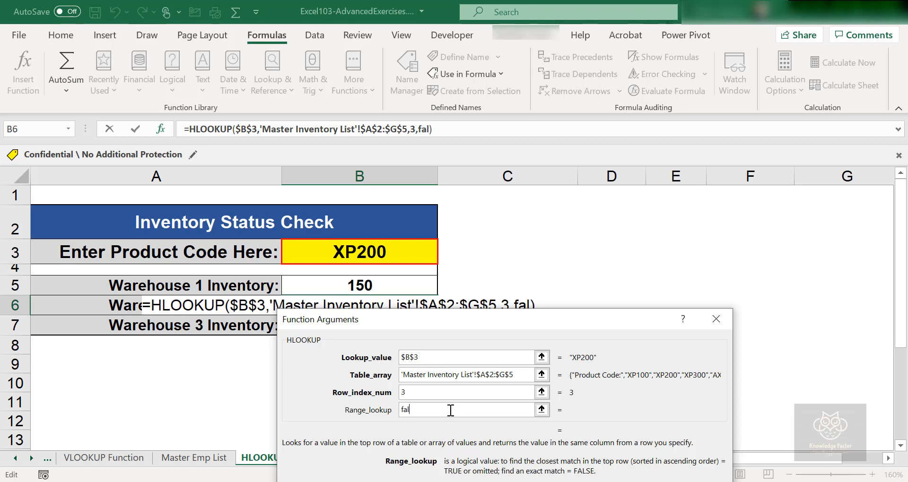
type("se")
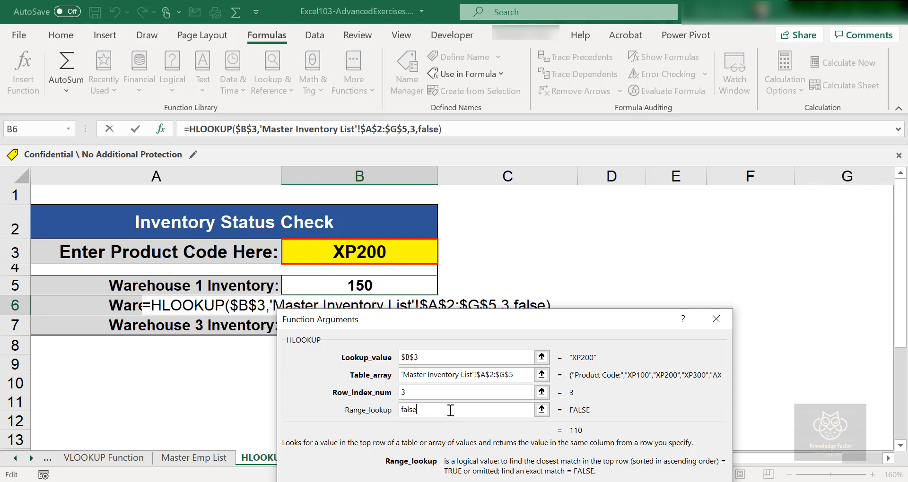
left_click_drag(476, 326, 516, 170)
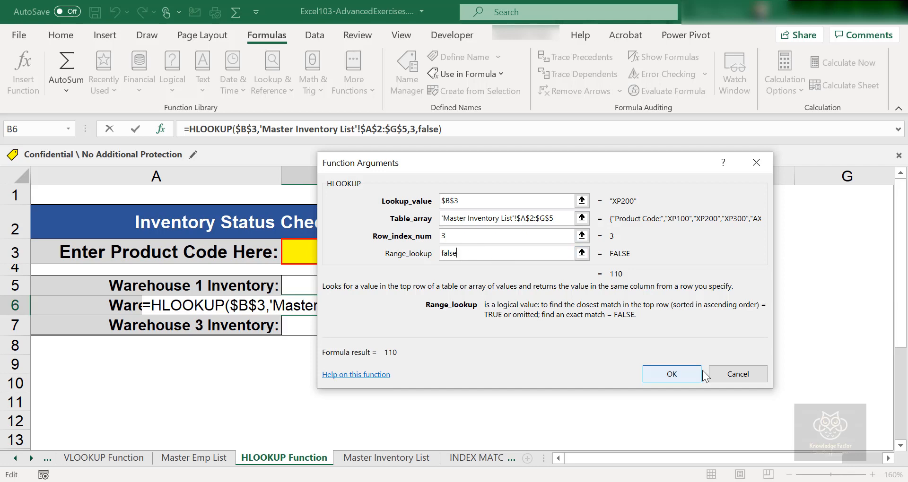
left_click(682, 370)
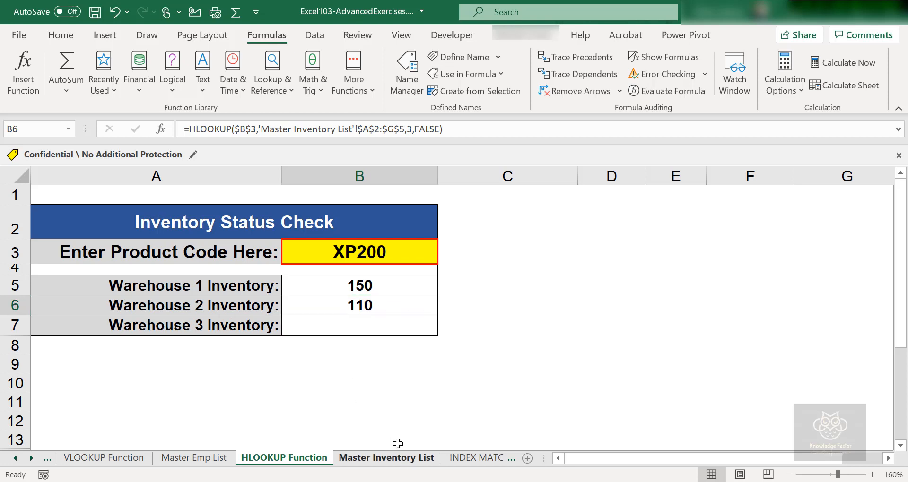
Check the XP200 Warehouse 2 quantity on the Master Inventory List sheet, and return to the Warehouse 3 Inventory cell B7 on the HLOOKUP Function sheet
left_click(402, 458)
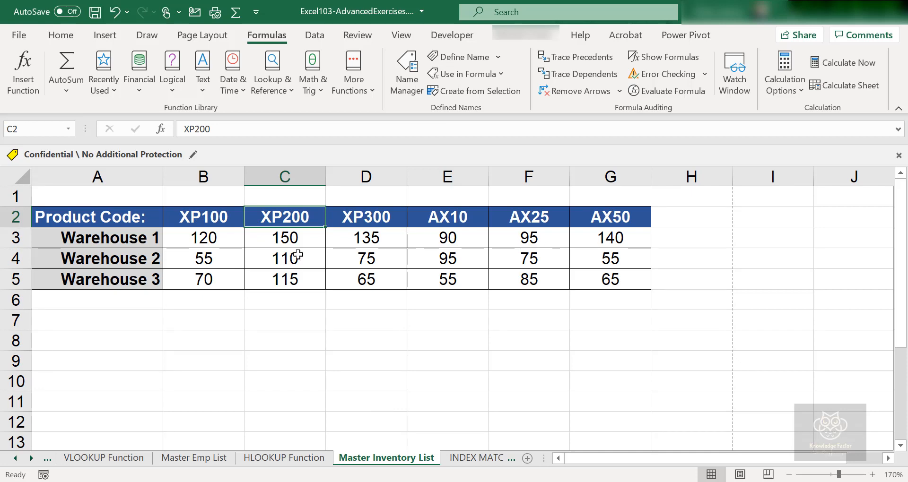
left_click(303, 459)
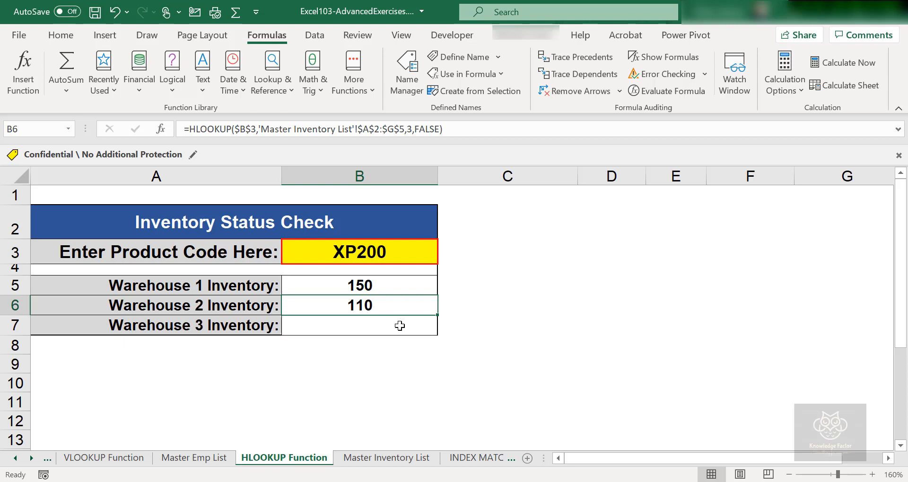
left_click(381, 327)
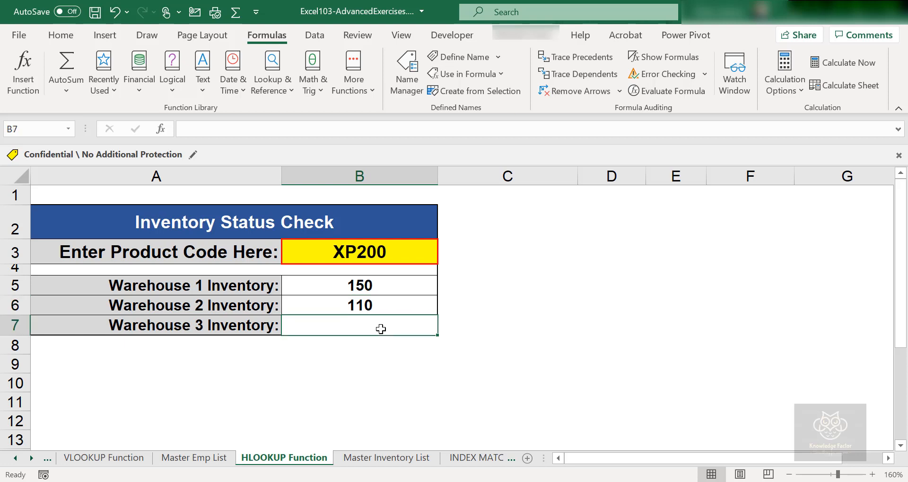